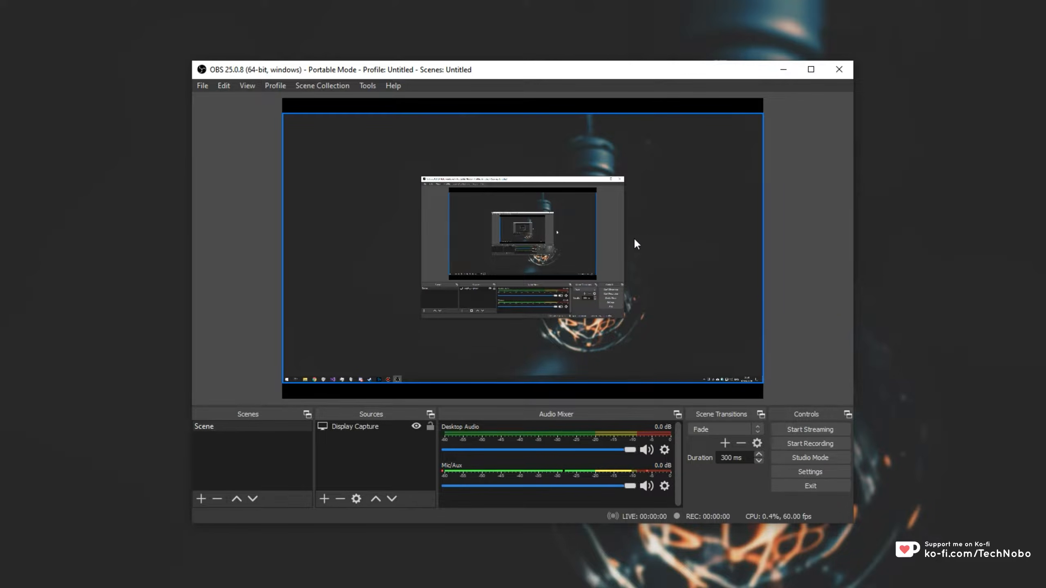
Shift the display capture source slightly up and down between the preview's black bars, and deselect it.
left_click_drag(0, 0, 1045, 587)
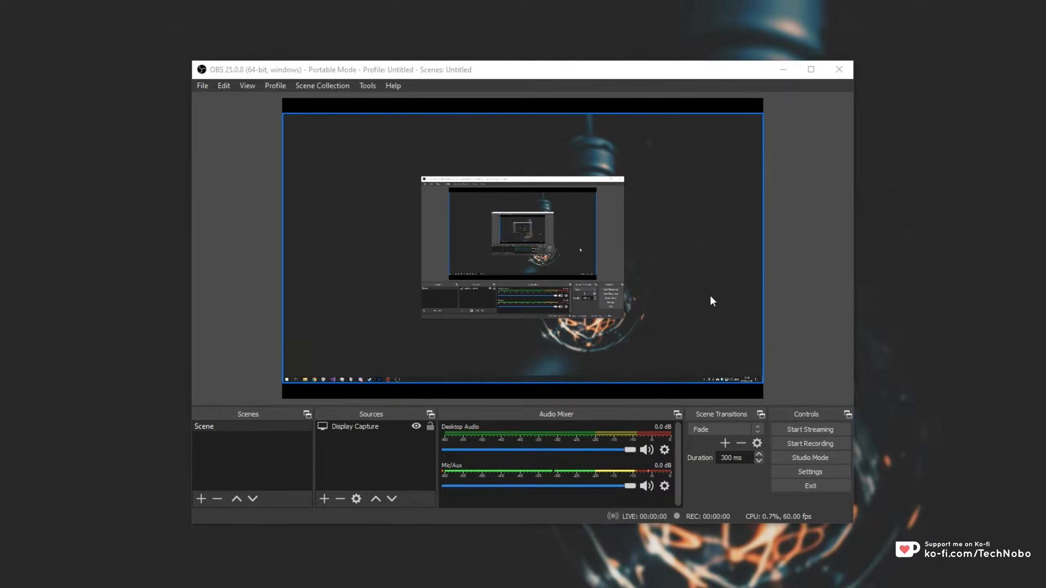
left_click(285, 105)
left_click_drag(285, 105, 765, 398)
mouse_move(676, 294)
left_mouse_down()
mouse_move(673, 277)
mouse_move(672, 299)
mouse_move(675, 290)
left_mouse_up()
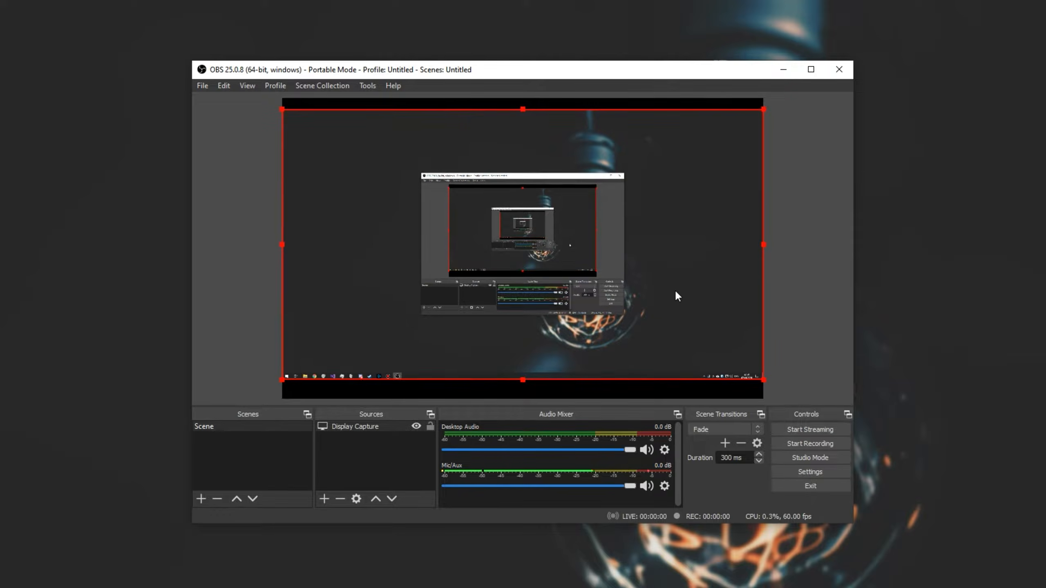
left_click_drag(529, 268, 530, 272)
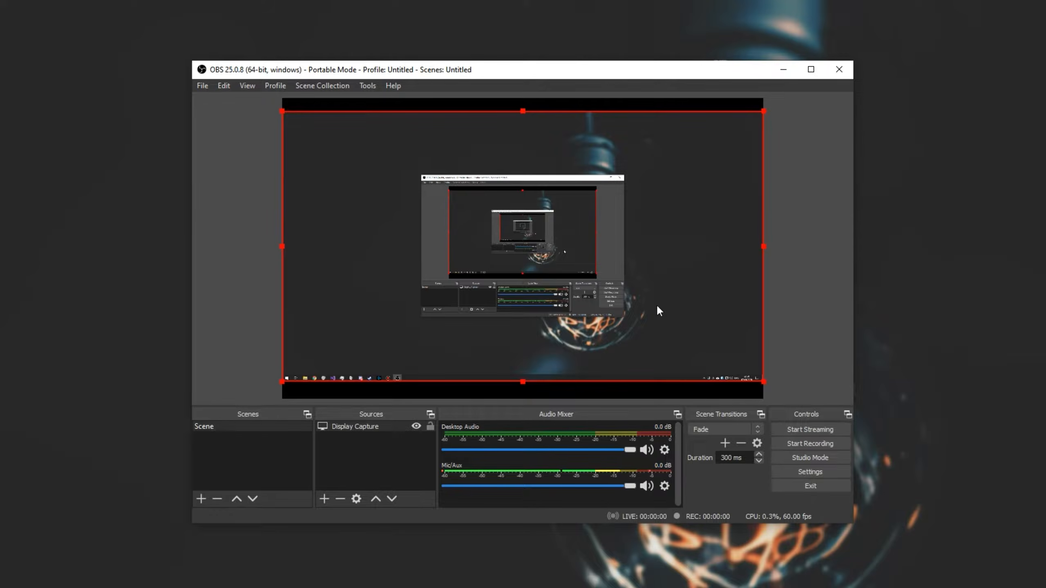
left_click_drag(291, 101, 796, 373)
left_click(796, 373)
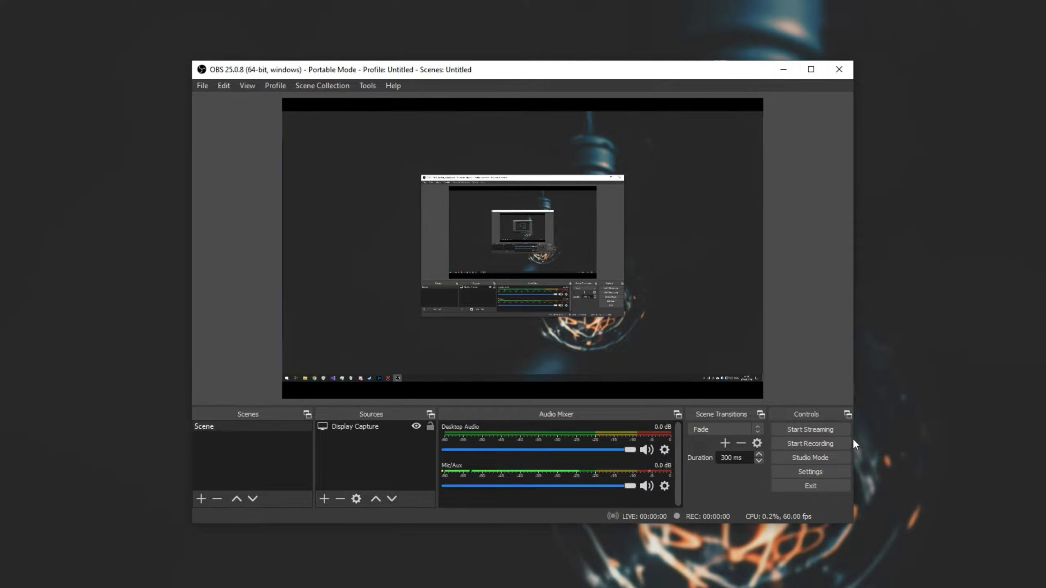
Open the video settings and examine the base canvas and output scaled resolutions.
left_click(826, 471)
left_click(264, 213)
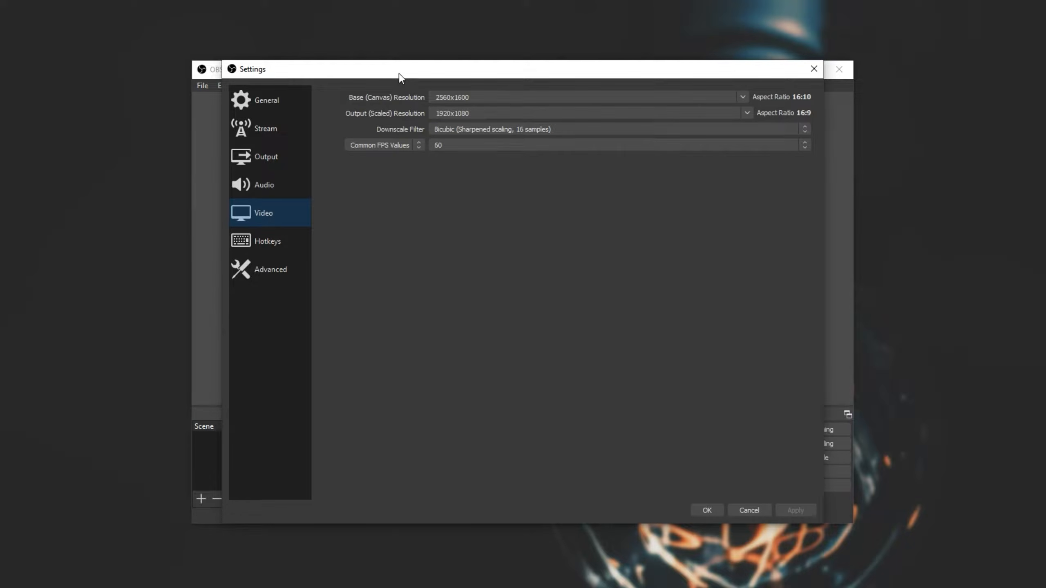
left_click_drag(474, 71, 839, 100)
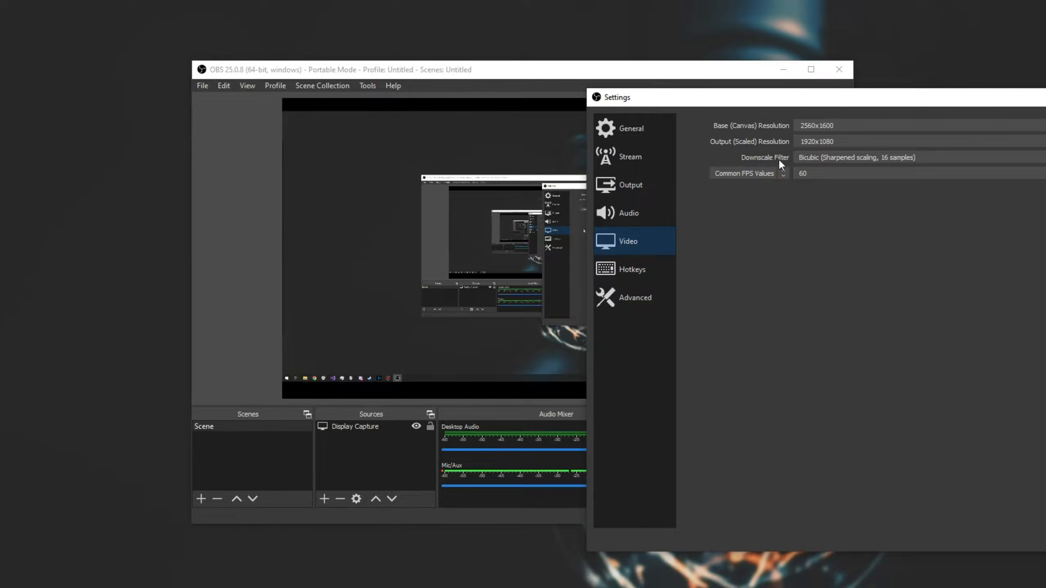
left_click_drag(714, 98, 427, 84)
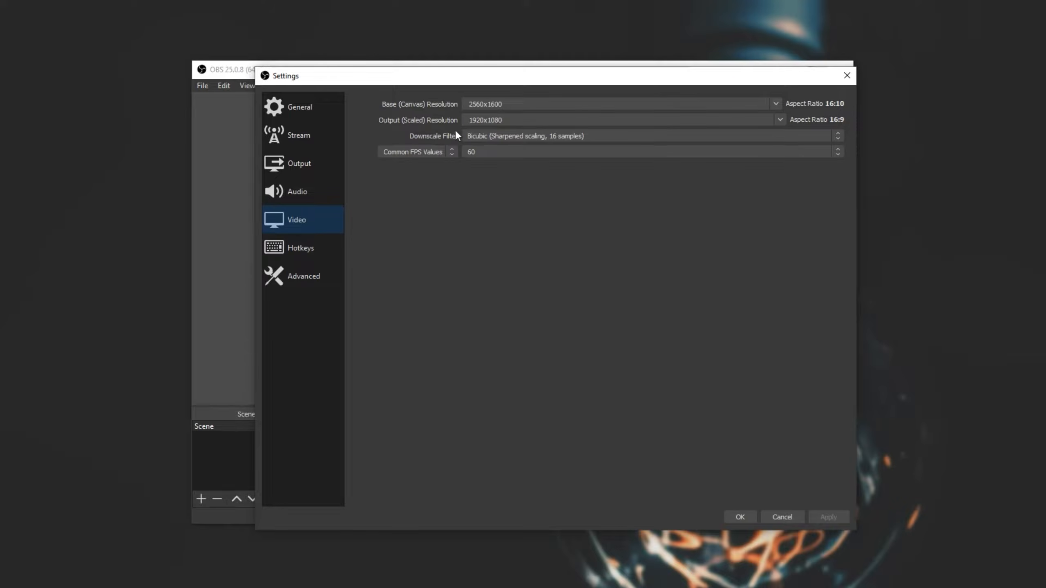
left_click_drag(544, 118, 391, 119)
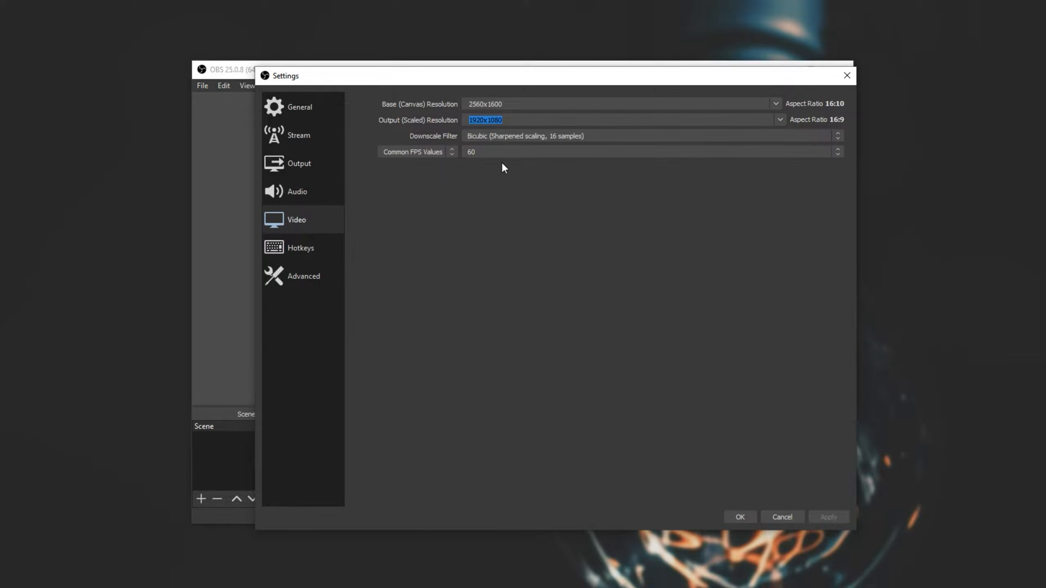
left_click_drag(436, 80, 428, 78)
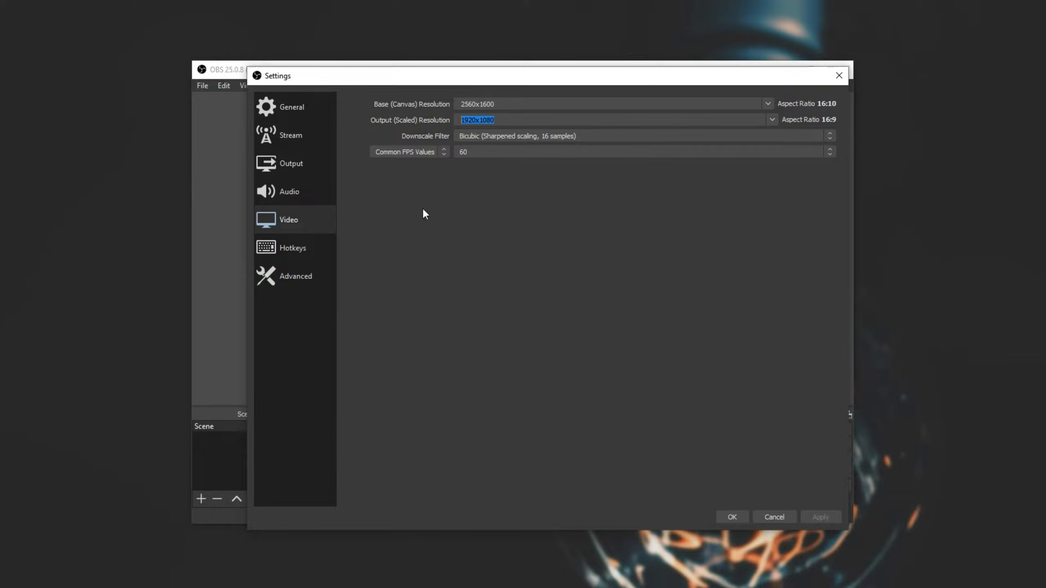
Set the base canvas resolution to 2560x1440, apply it, and enlarge the main window upward.
left_click(768, 104)
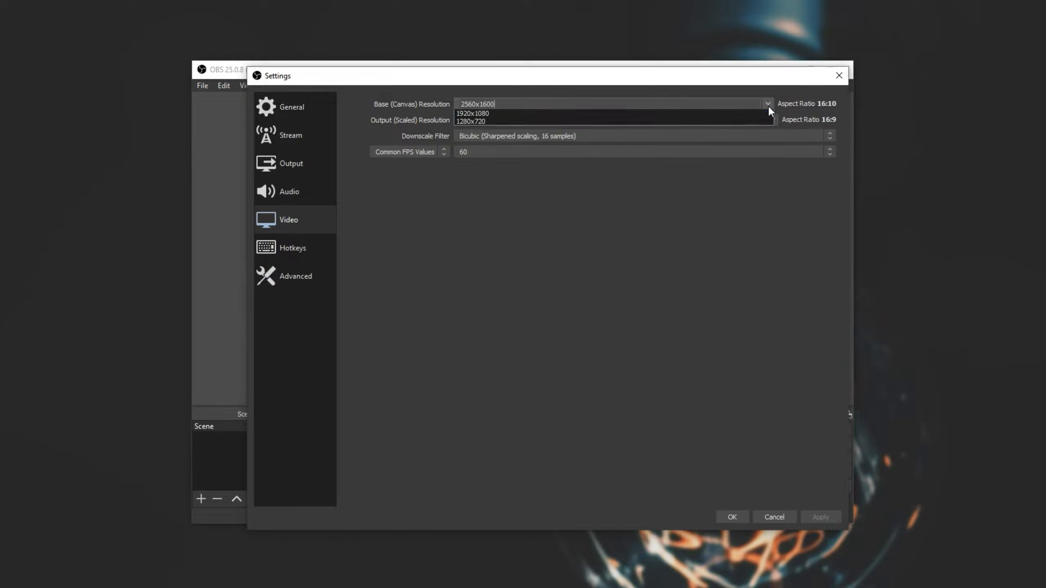
left_click(573, 115)
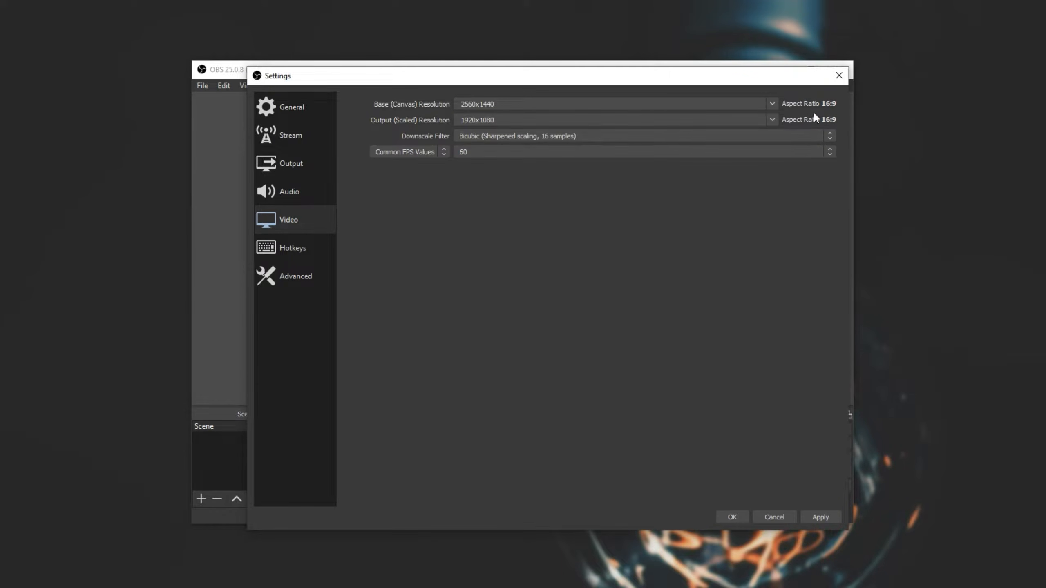
left_click(819, 518)
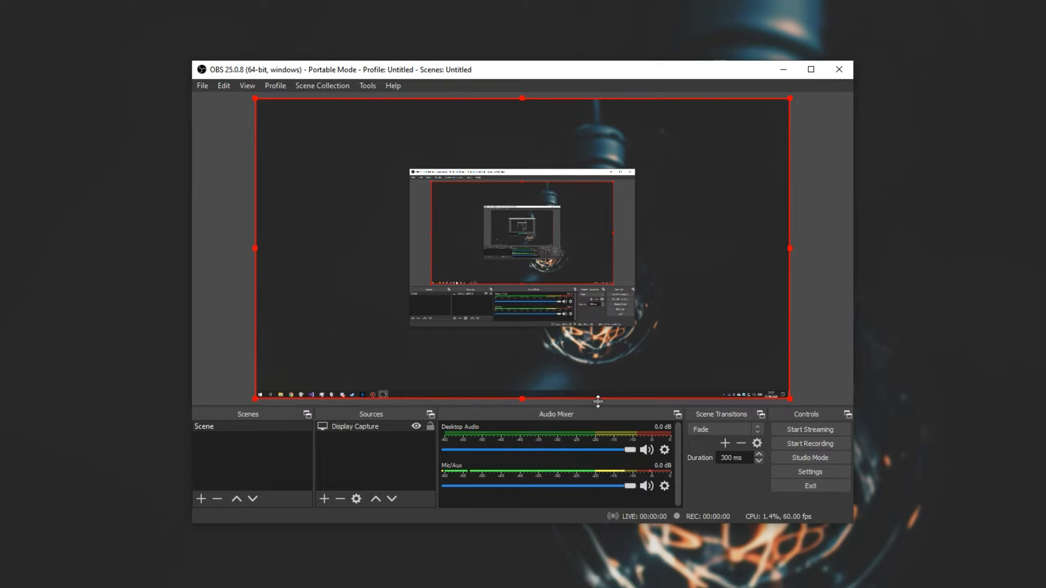
left_click_drag(538, 61, 542, 19)
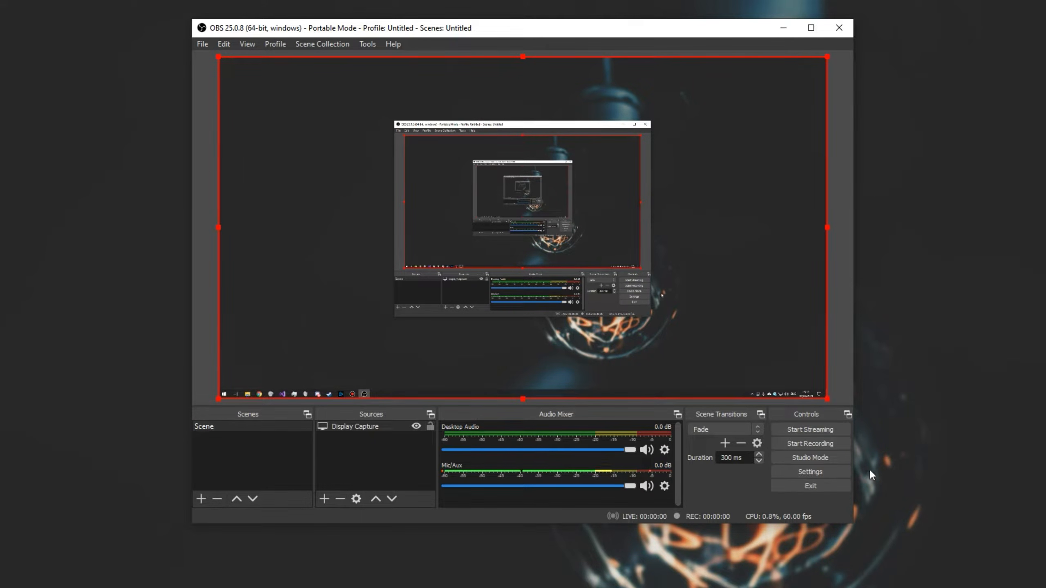
Reopen the video settings and check the main monitor's display resolution in the Windows display settings.
left_click(809, 472)
left_click(266, 195)
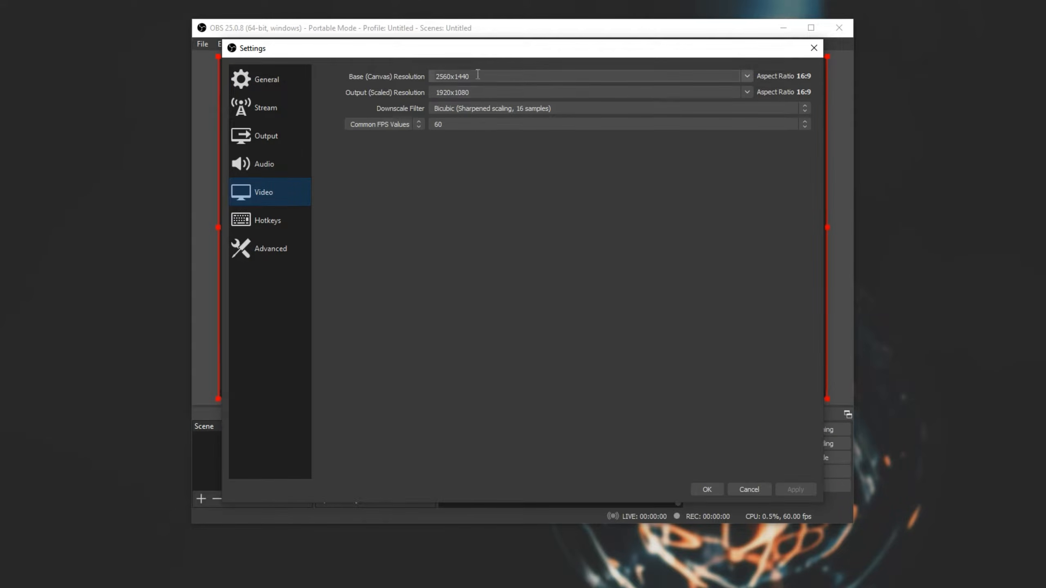
double_click(559, 77)
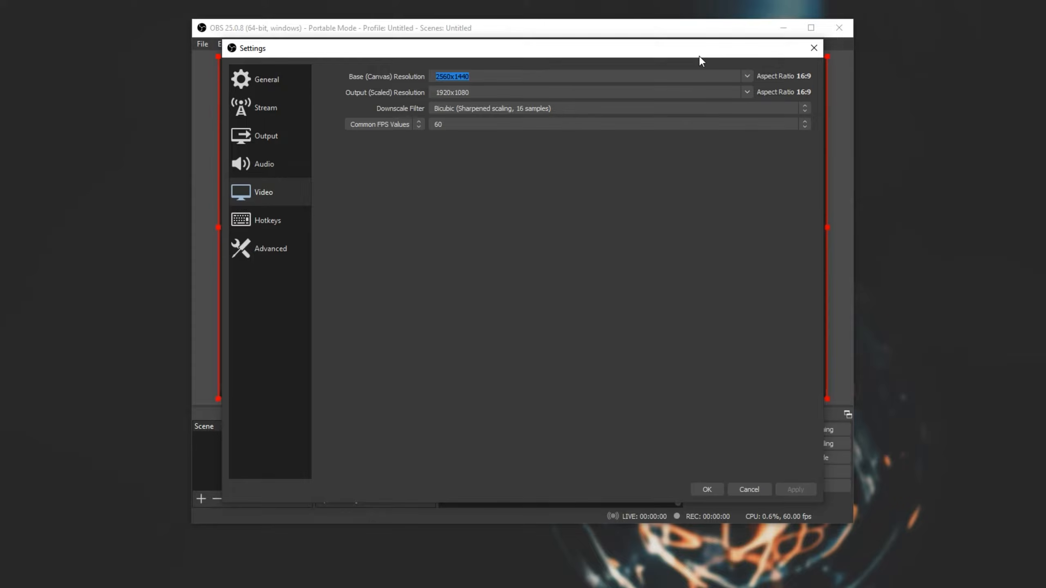
right_click(915, 272)
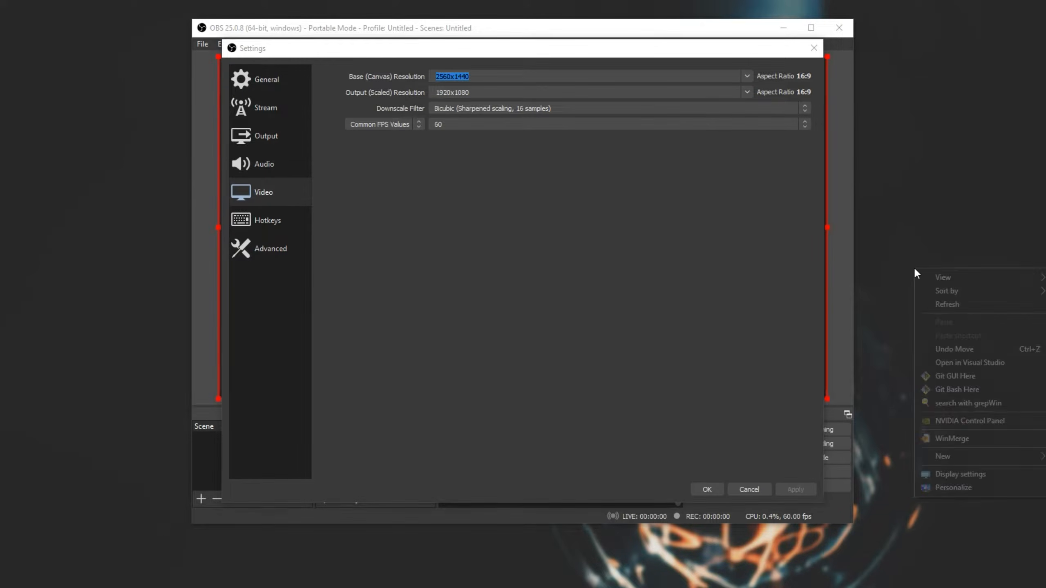
left_click(946, 478)
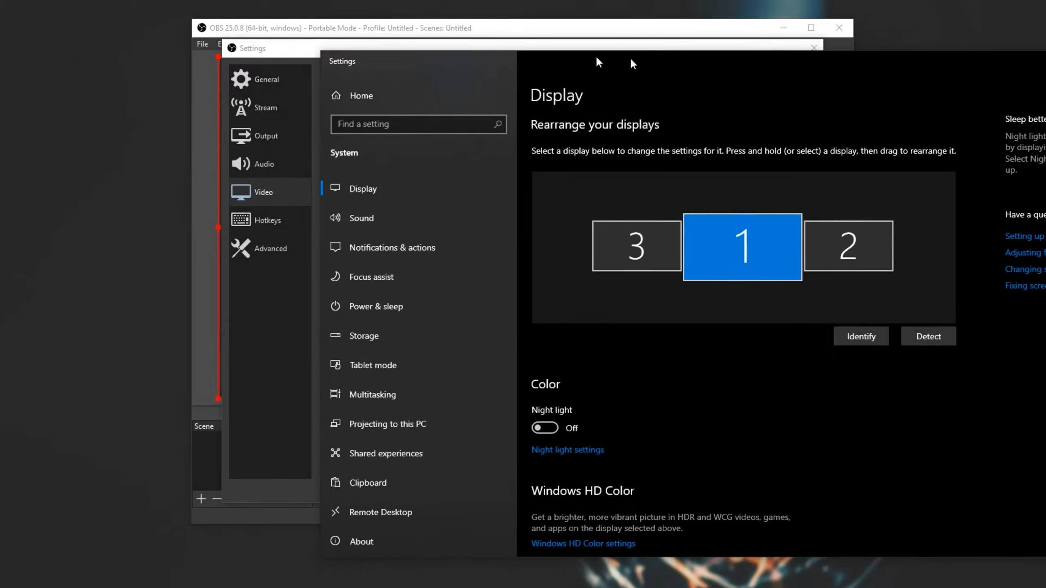
left_click_drag(598, 62, 389, 29)
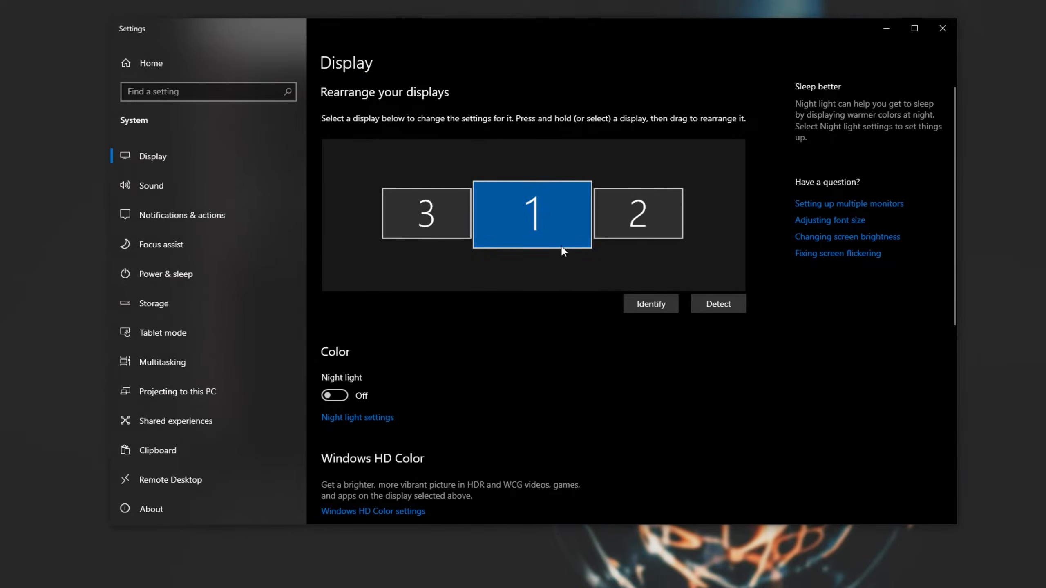
scroll(559, 238, "down", 6)
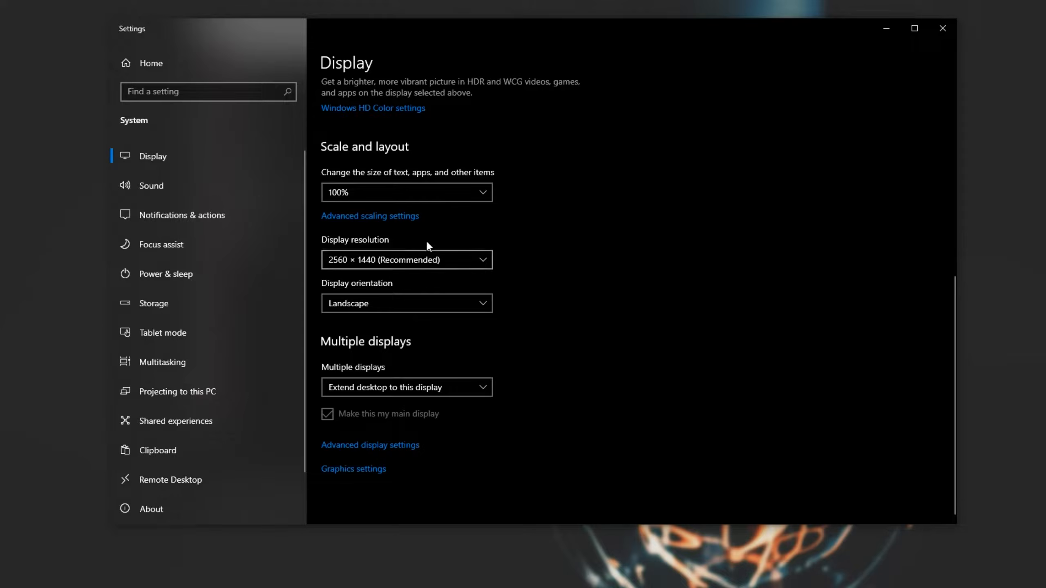
left_click(942, 28)
Try a base canvas resolution of 3840x2160 and set it back to 2560x1440.
double_click(509, 76)
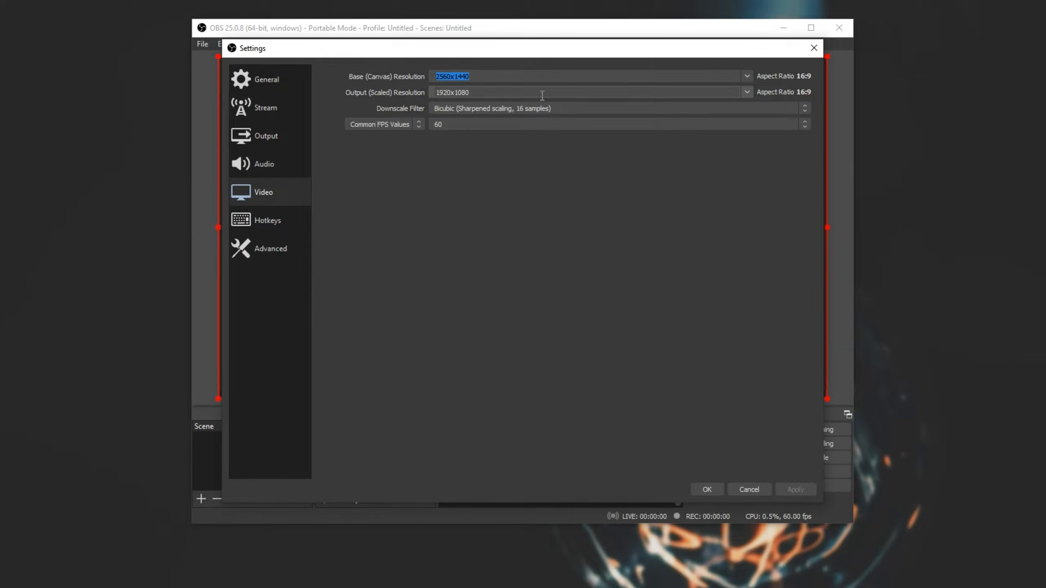
type("3840x2160")
key("ctrl+a")
type("2560x1440")
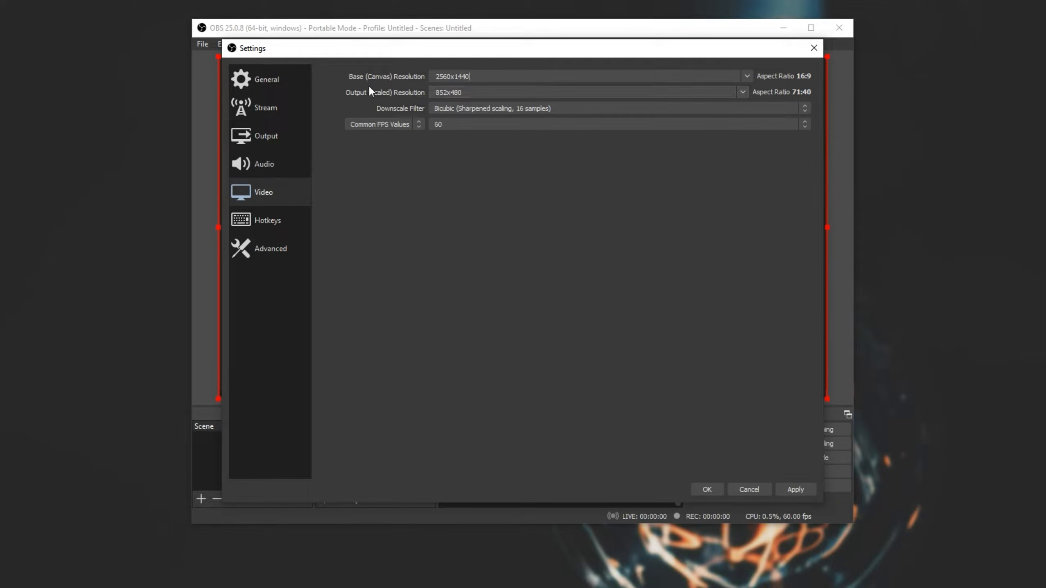
Try output scaled resolutions of 2560x1440, 1920x1080 and 1280x720.
left_click(742, 93)
left_click(582, 103)
left_click(747, 91)
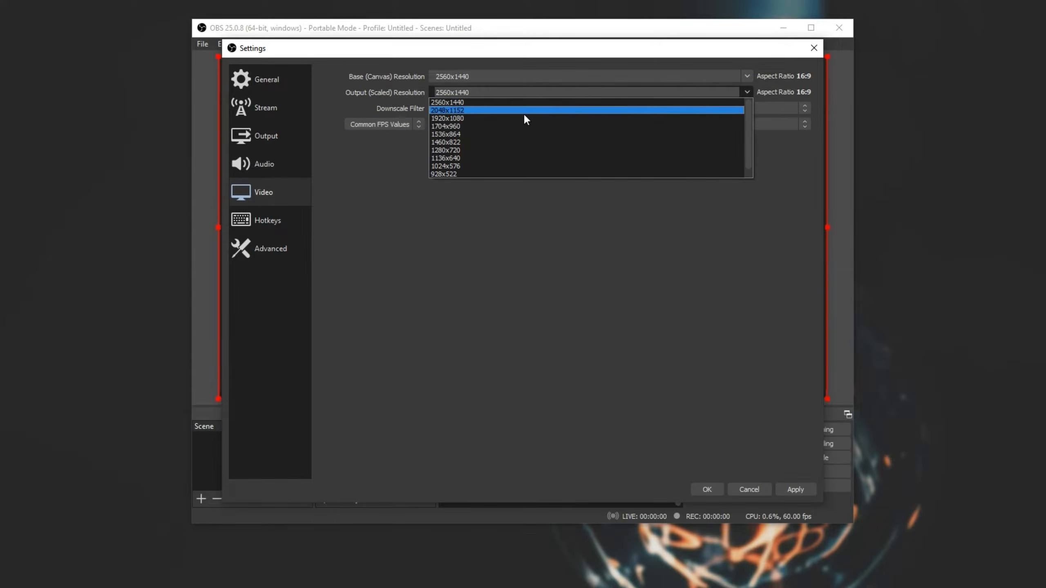
left_click(506, 119)
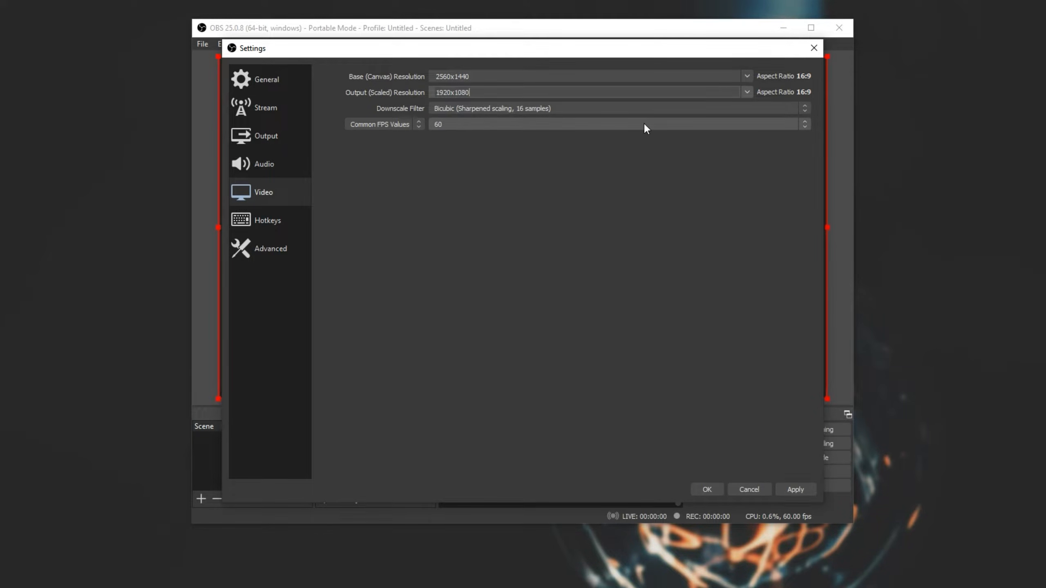
left_click(747, 92)
left_click(557, 150)
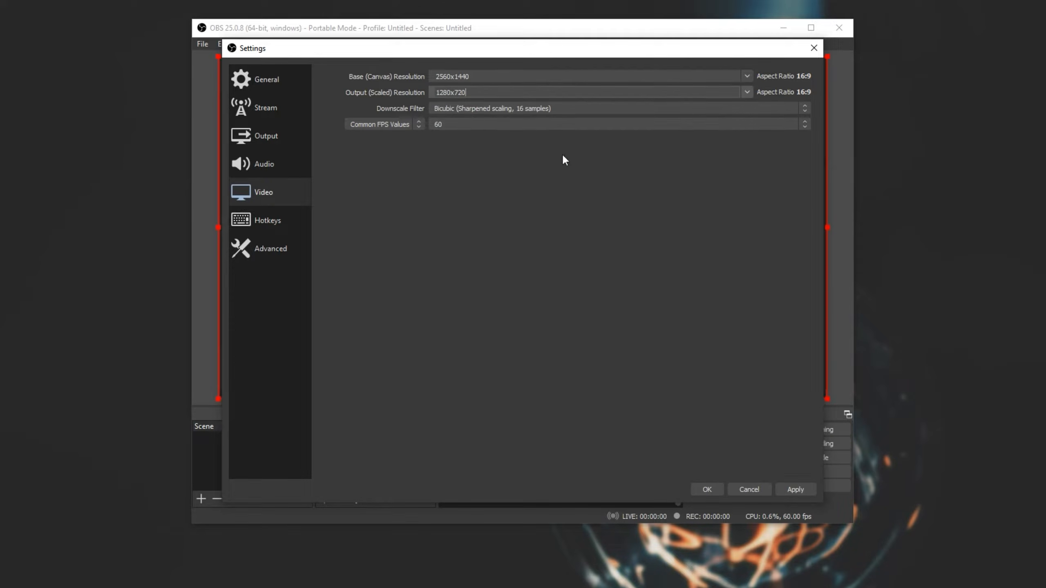
Set the output scaled resolution to 2560x1440, matching the base canvas, and accept the video settings.
left_click(747, 91)
left_click(720, 103)
left_click_drag(523, 98, 392, 108)
left_click_drag(482, 78, 365, 80)
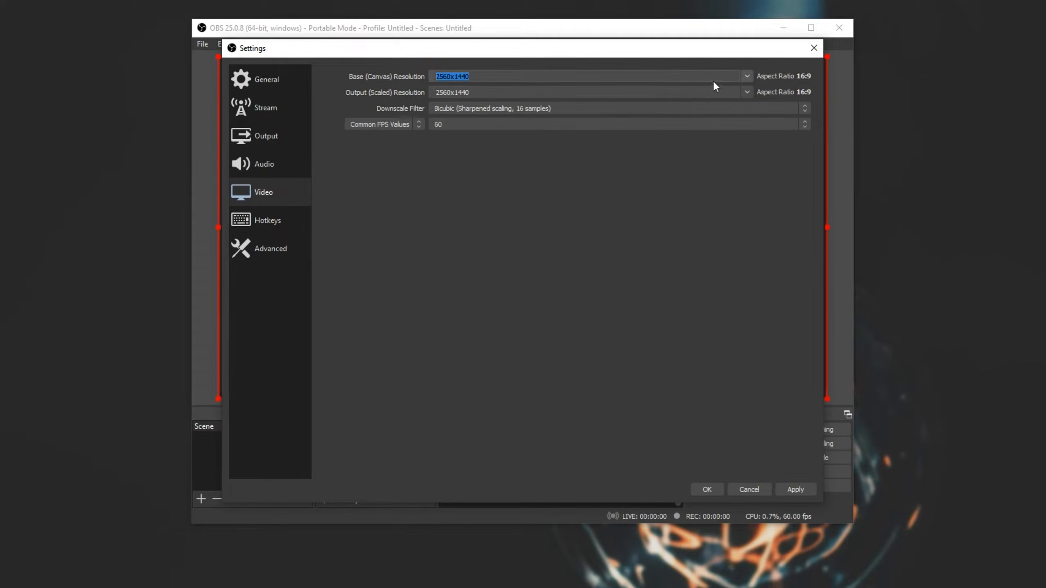
left_click(700, 494)
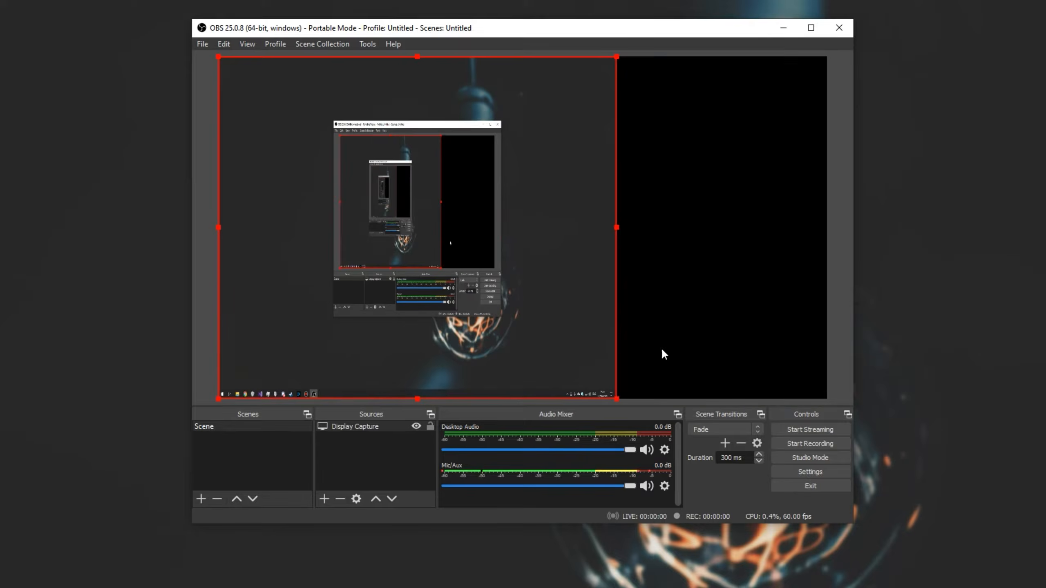
Move the narrowed display capture toward the canvas centre and back, and stretch its right edge to fill the canvas.
left_click_drag(468, 305, 590, 323)
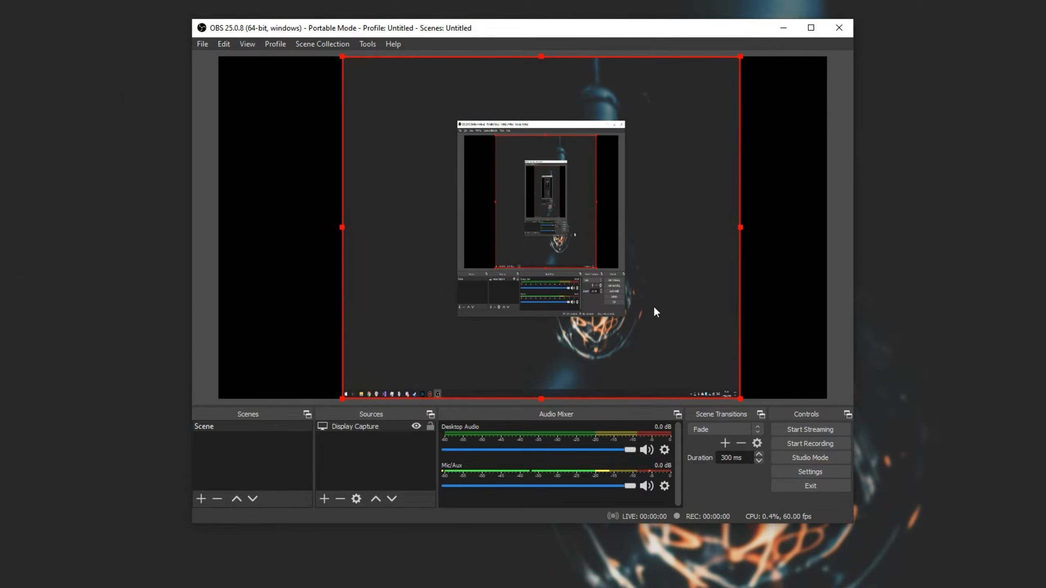
left_click_drag(636, 293, 507, 294)
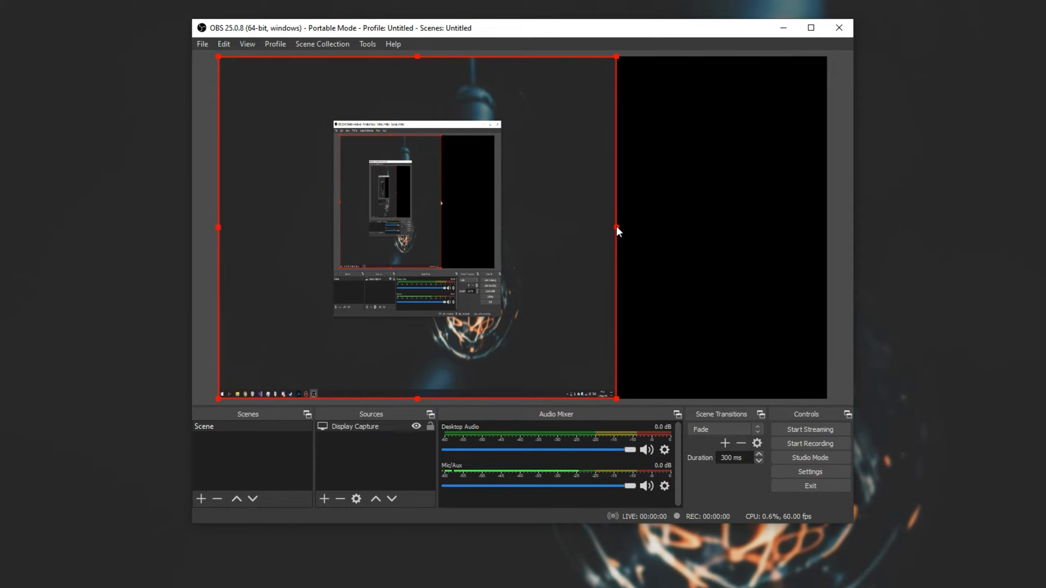
left_click_drag(617, 228, 826, 266)
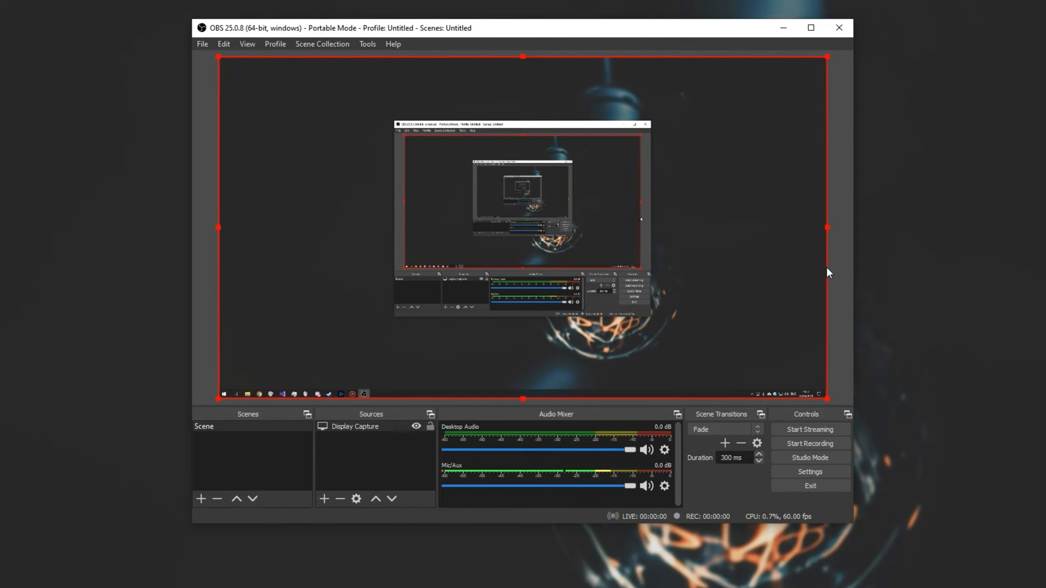
mouse_move(827, 57)
left_mouse_down()
mouse_move(754, 110)
mouse_move(825, 191)
mouse_move(809, 168)
mouse_move(830, 63)
mouse_move(805, 92)
mouse_move(829, 66)
mouse_move(798, 63)
mouse_move(824, 62)
left_mouse_up()
Open the transform properties of the display capture, examine its position and size values, and close the dialog.
right_click(488, 165)
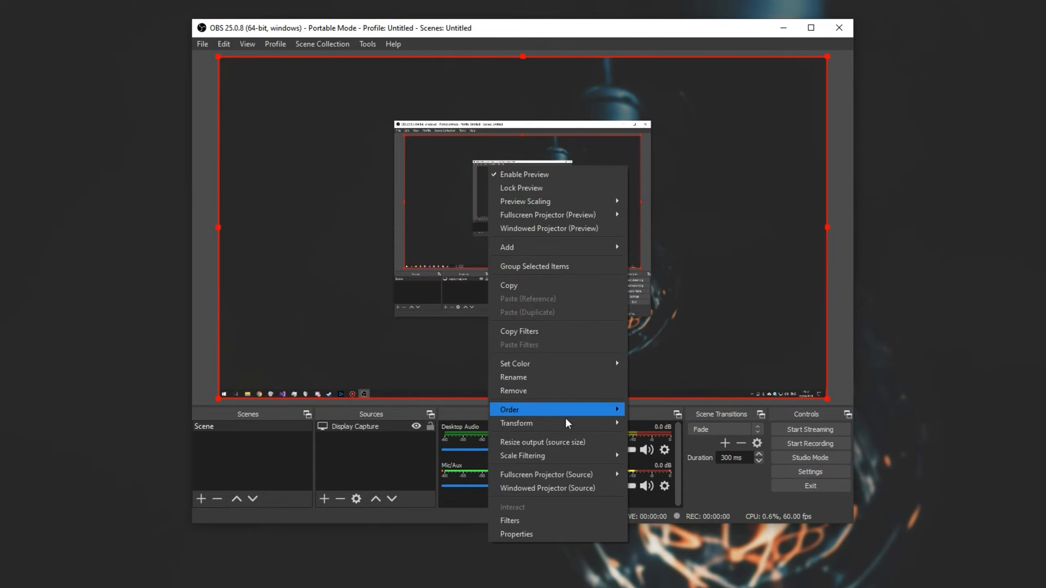
mouse_move(564, 429)
left_click(662, 425)
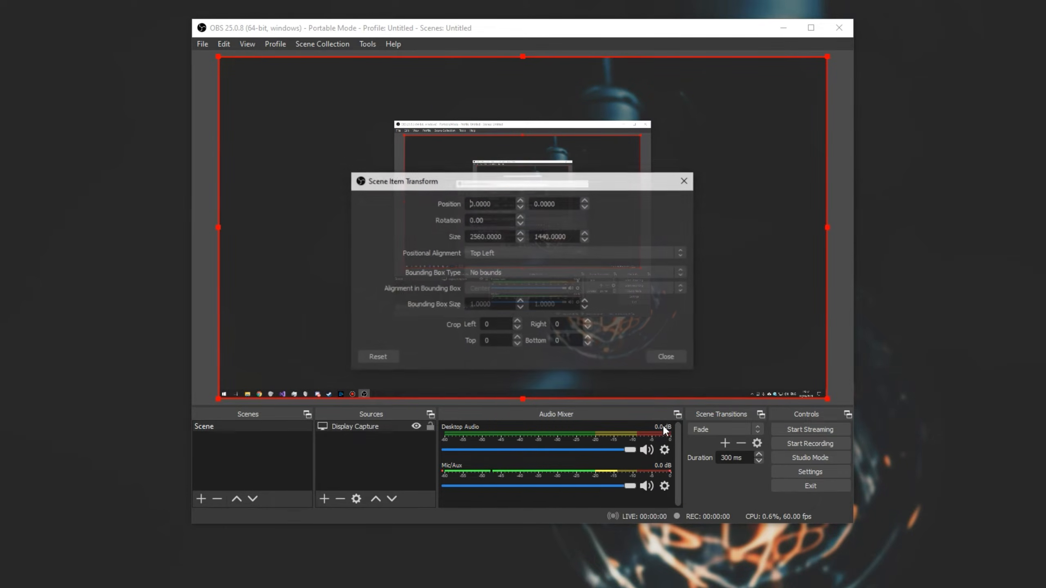
key("Tab")
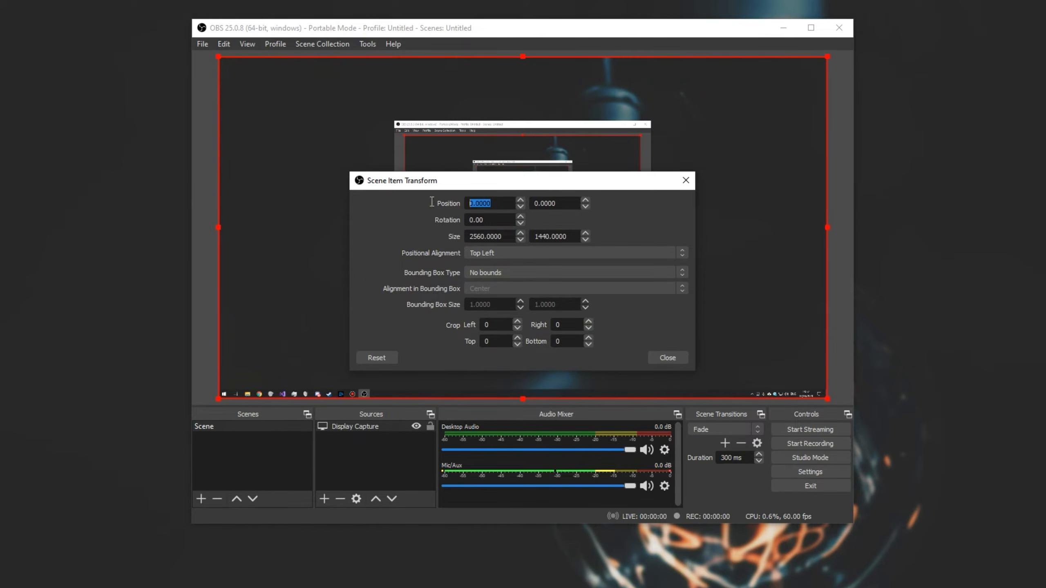
key("Tab")
key("Tab")
key("Tab")
key("Tab")
left_click(512, 203)
key("Tab")
key("Tab")
key("Tab")
left_click(581, 235)
key("Escape")
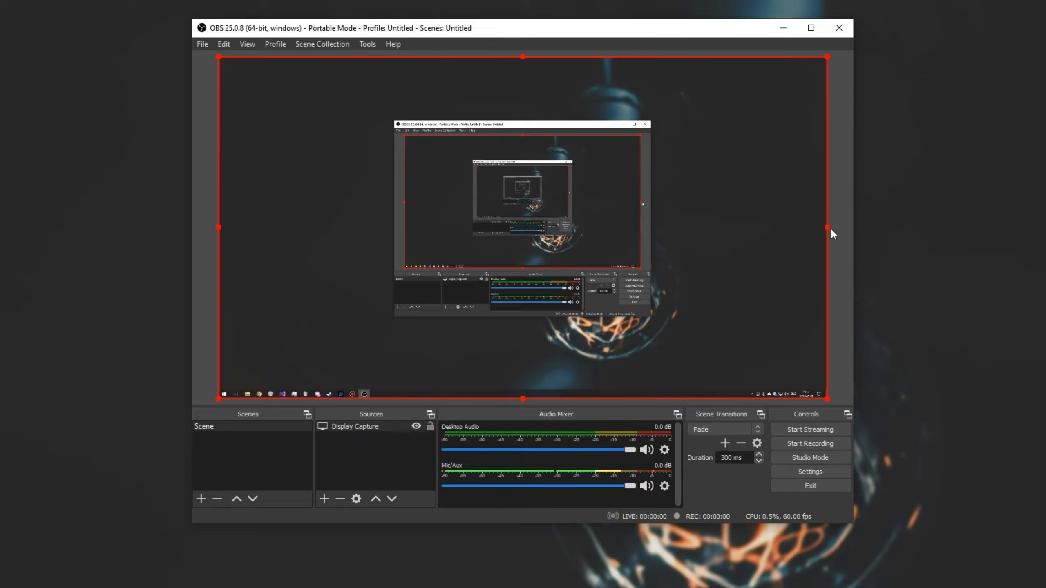
Crop the display capture inward from its right edge, and reselect the source in the preview.
left_click_drag(830, 229, 777, 265)
left_click(345, 449)
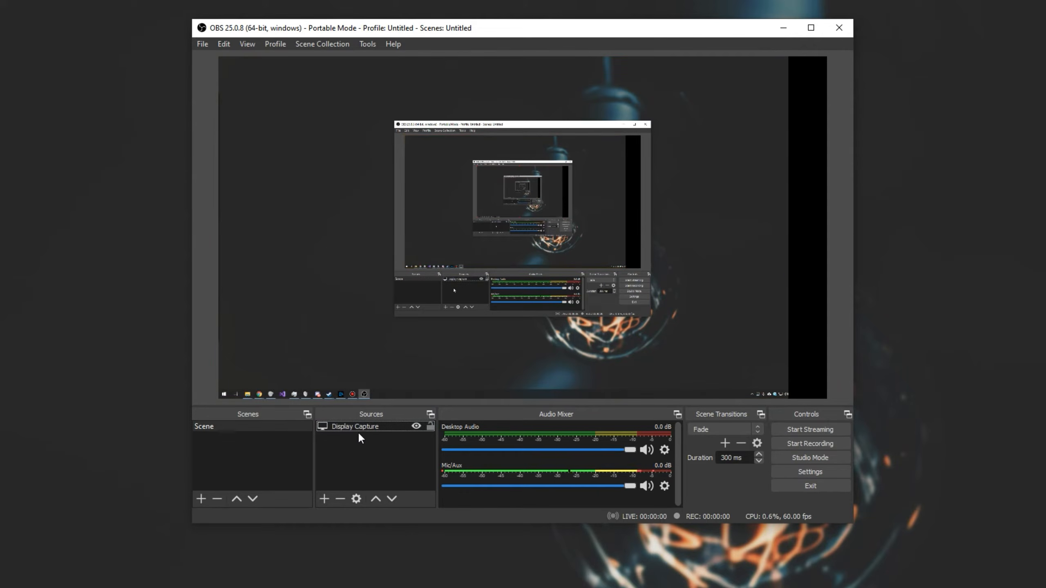
left_click(748, 242)
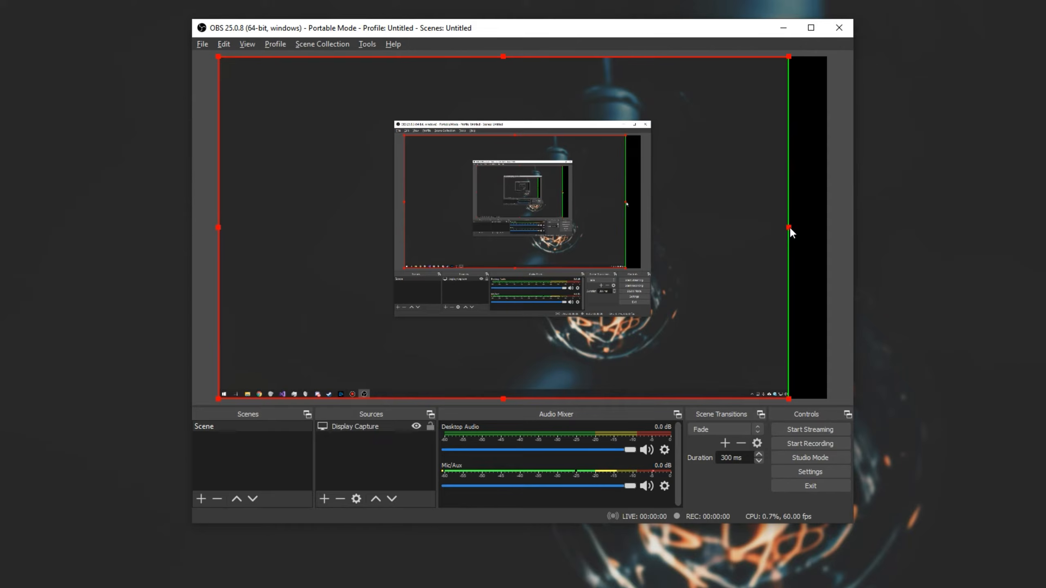
Extend the cropped right edge of the display capture back outward until the source fills the canvas.
left_click_drag(789, 227, 911, 236)
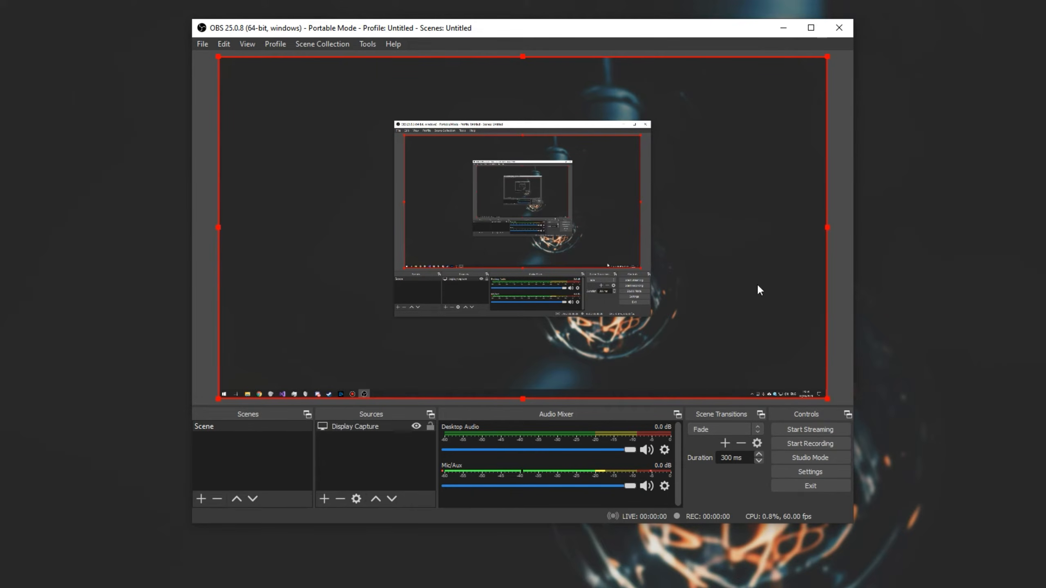
Open the video settings and examine the available downscale filter options, from Bilinear to Lanczos.
left_click(800, 471)
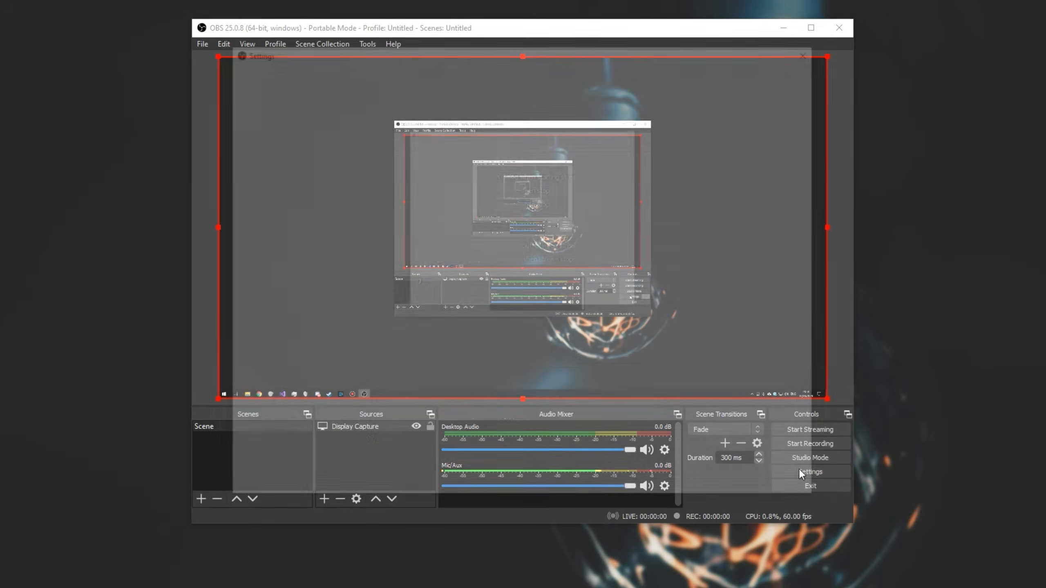
left_click(258, 199)
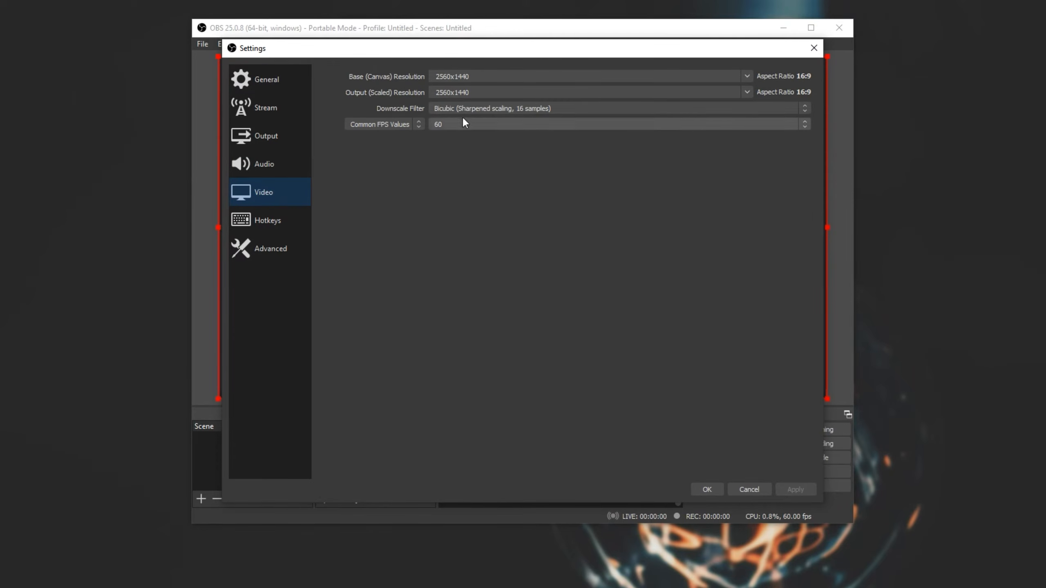
left_click(511, 107)
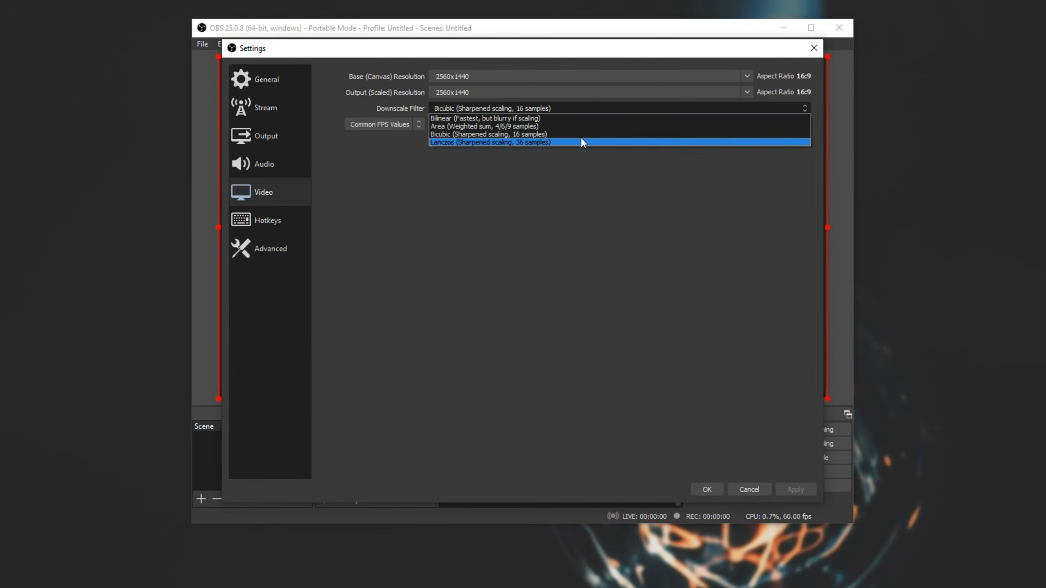
left_click(541, 111)
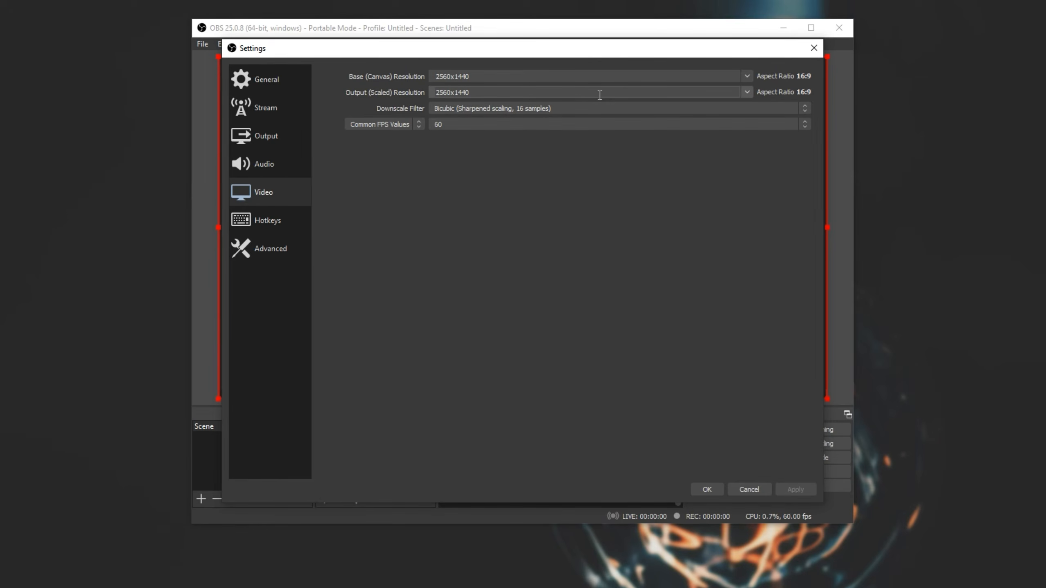
left_click(600, 108)
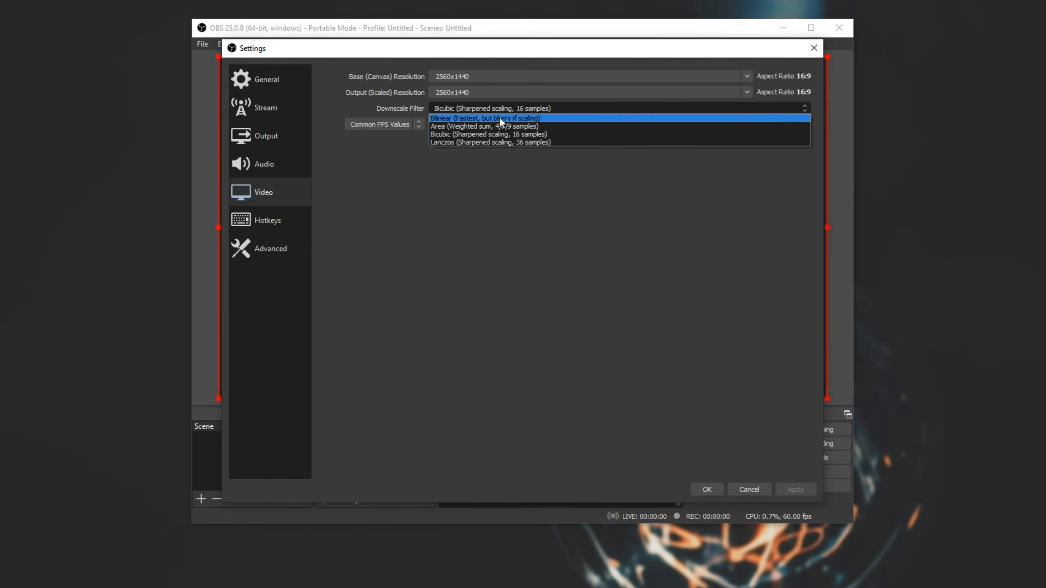
key("Escape")
key("Escape")
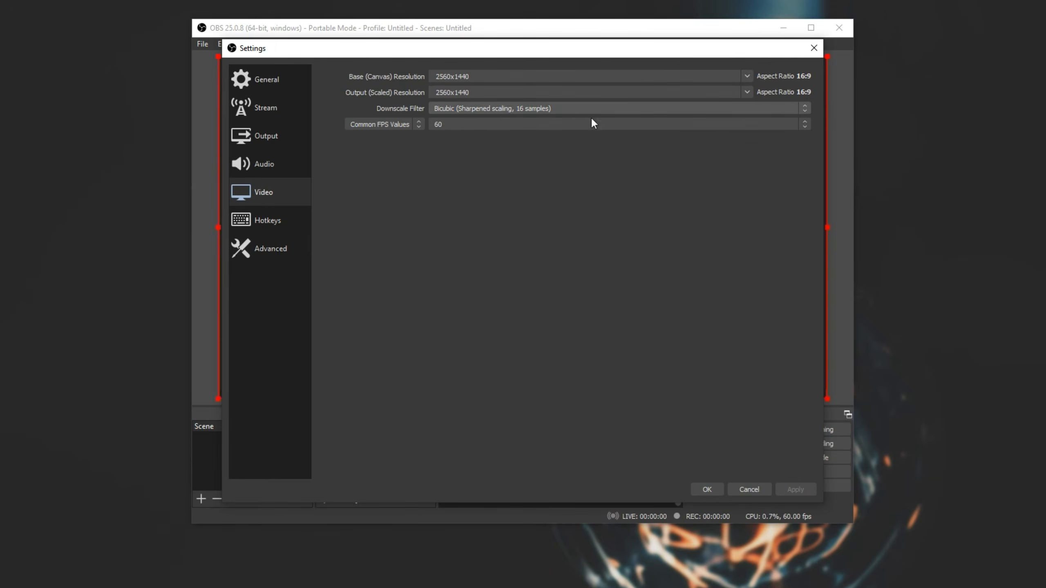